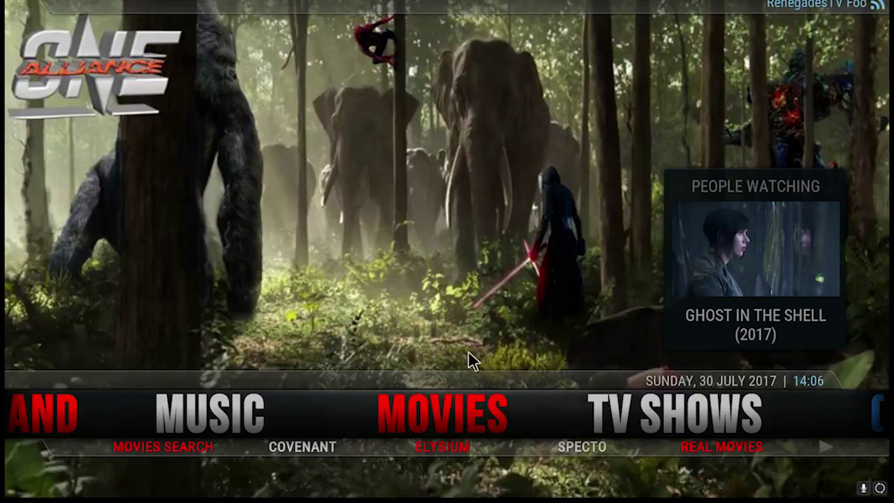
# Launch the Easy Advanced Settings add-on from the home menu's Addons section.
pyautogui.scroll(-1, 476, 391)
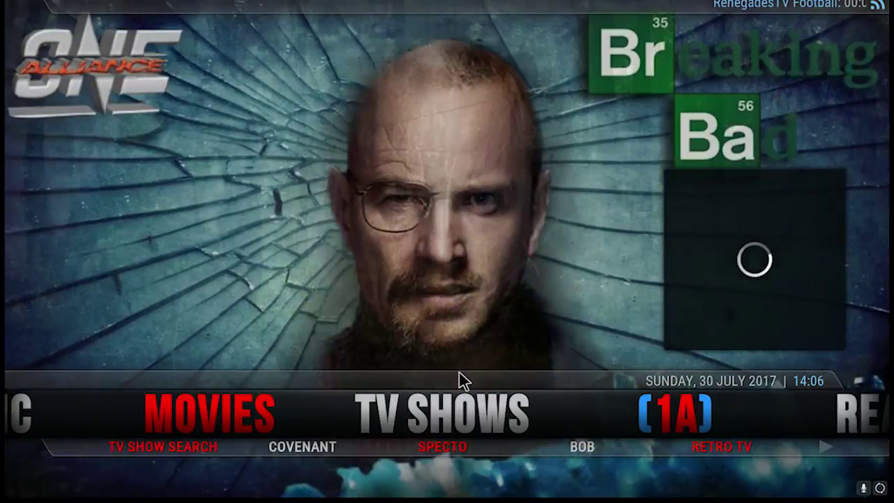
pyautogui.scroll(-3, 463, 409)
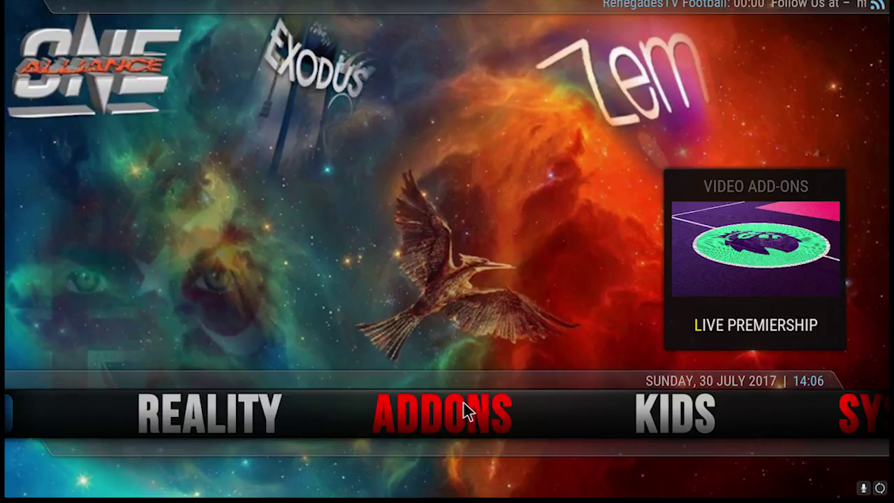
pyautogui.click(465, 411)
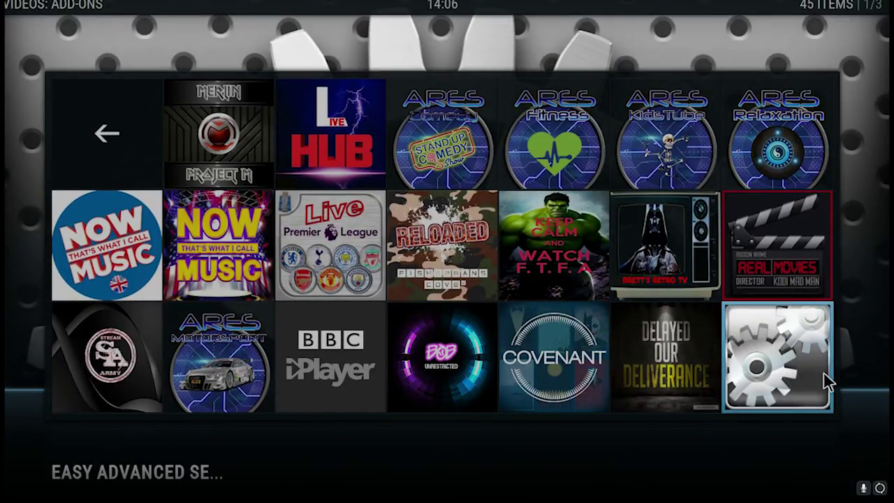
pyautogui.click(784, 367)
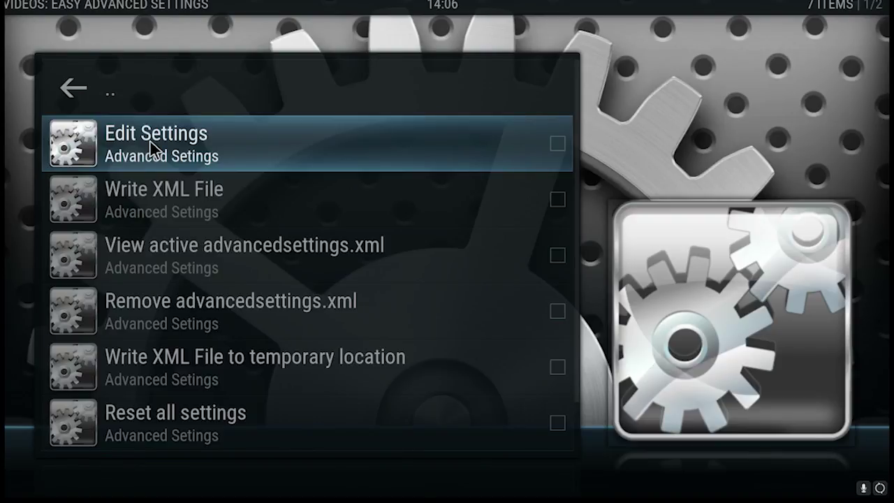
# Go to Edit Settings > Network settings and open the cachemembuffersize value entry.
pyautogui.click(150, 141)
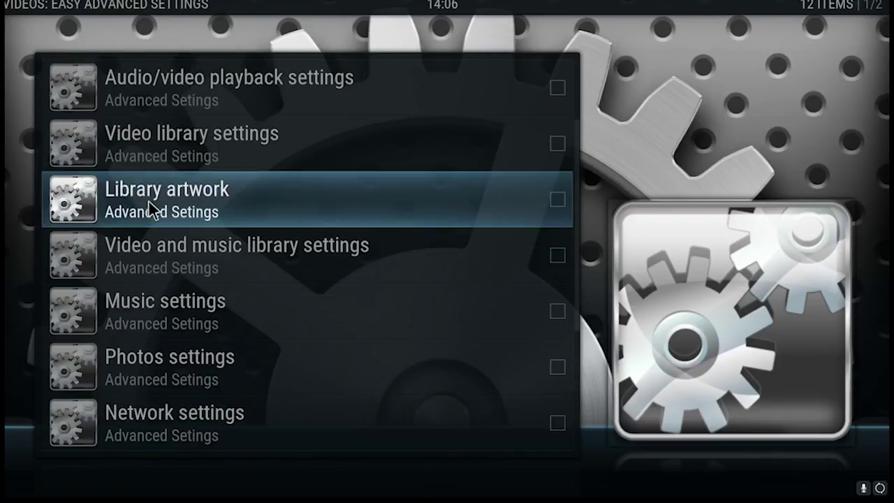
pyautogui.click(184, 418)
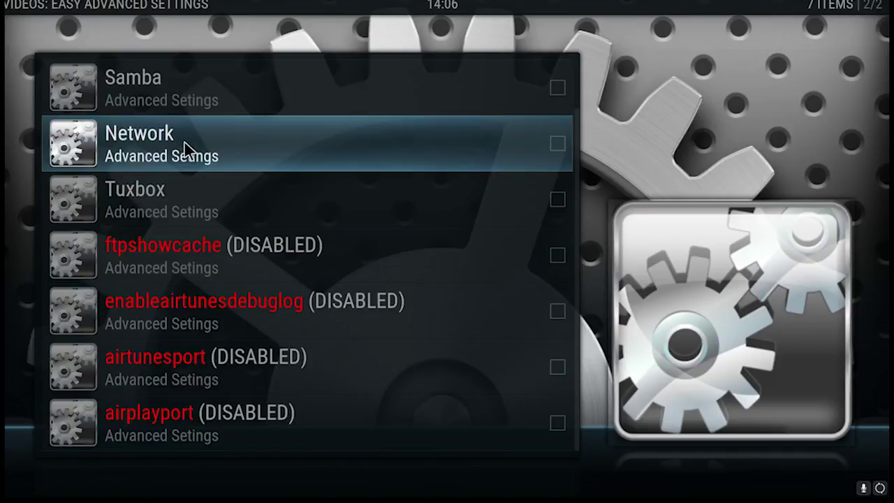
pyautogui.scroll(1, 185, 142)
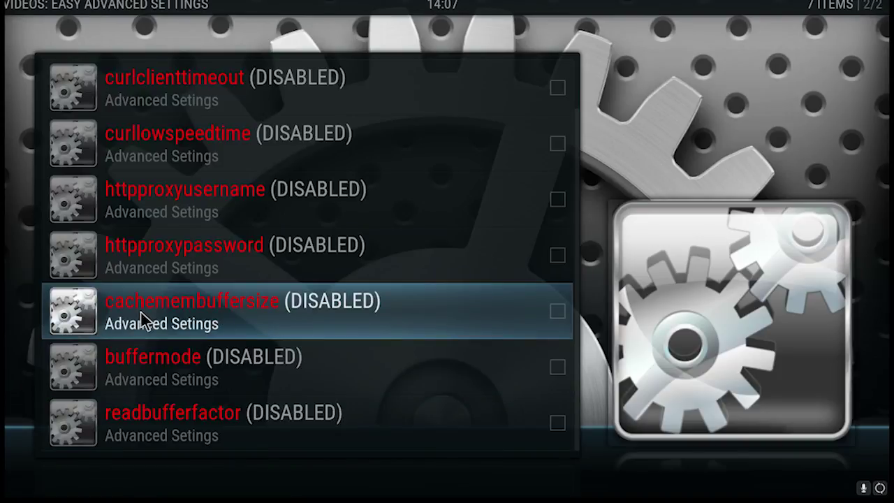
pyautogui.click(177, 311)
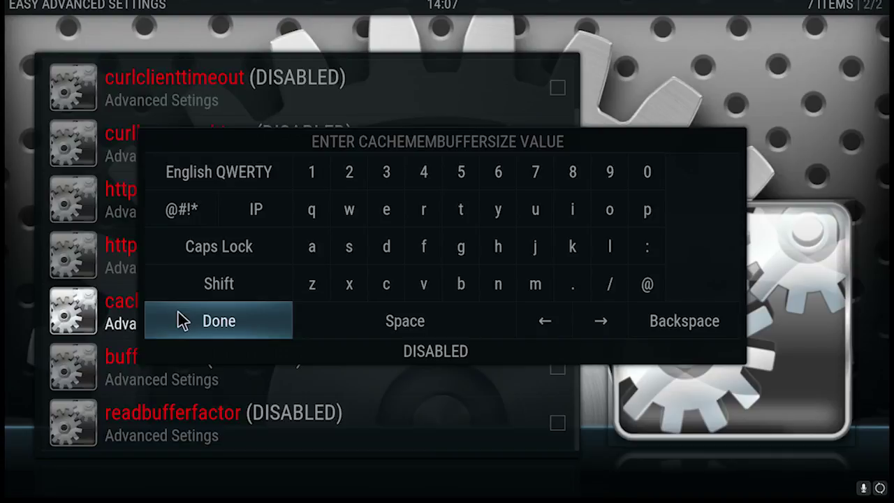
# Replace DISABLED with 419430400 as the cachemembuffersize value and confirm it.
pyautogui.click(698, 334)
pyautogui.click(699, 334)
pyautogui.click(699, 334)
pyautogui.click(699, 334)
pyautogui.click(699, 334)
pyautogui.click(698, 334)
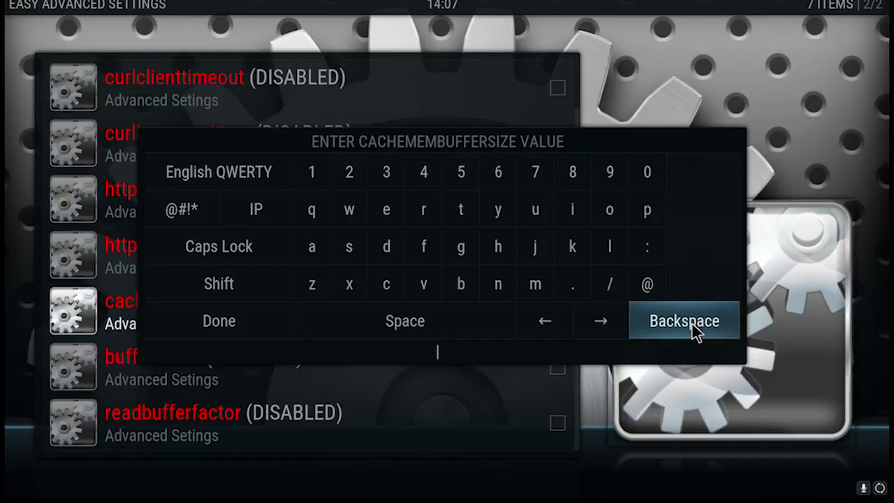
pyautogui.write('419430400')
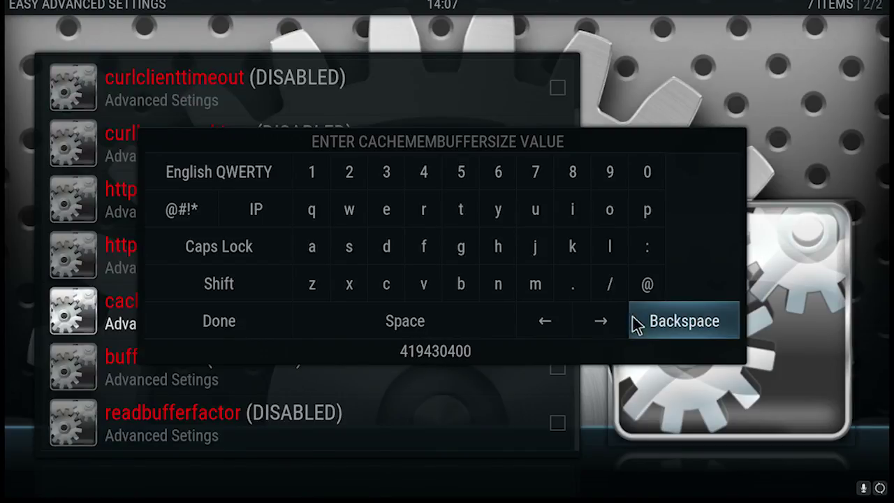
pyautogui.click(260, 327)
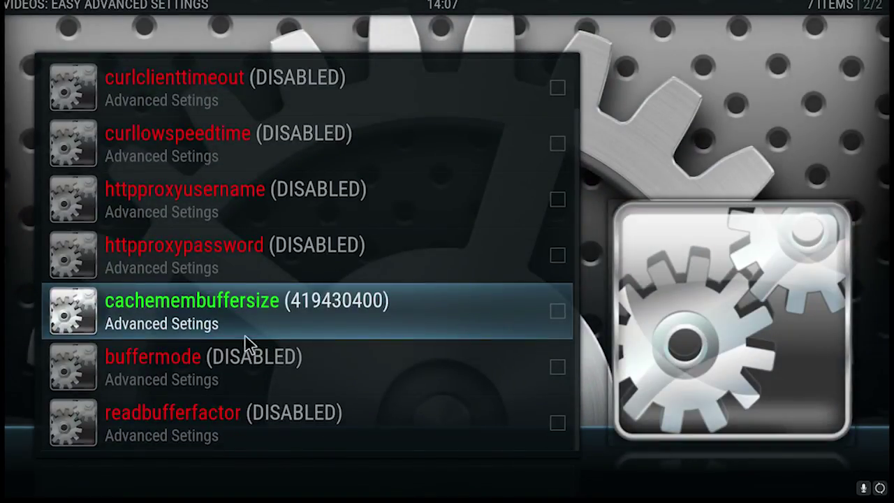
pyautogui.click(286, 369)
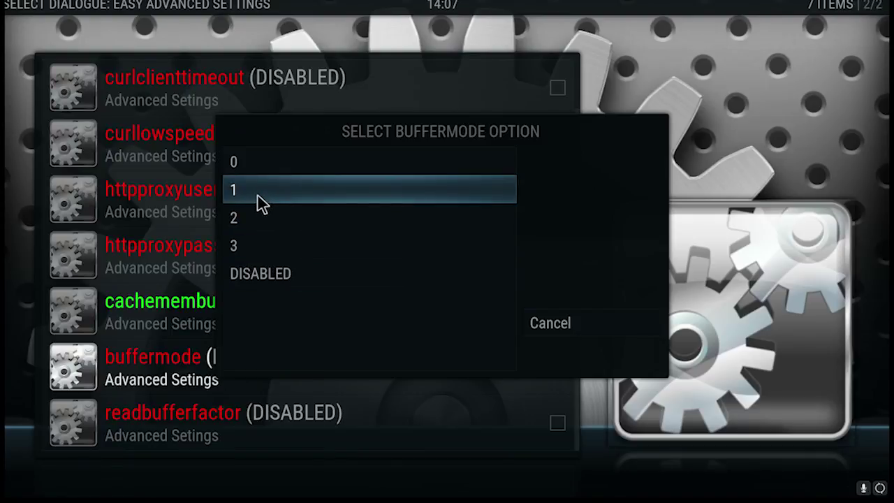
# Choose 1 for buffermode, then replace DISABLED with 4.0 for readbufferfactor.
pyautogui.click(257, 195)
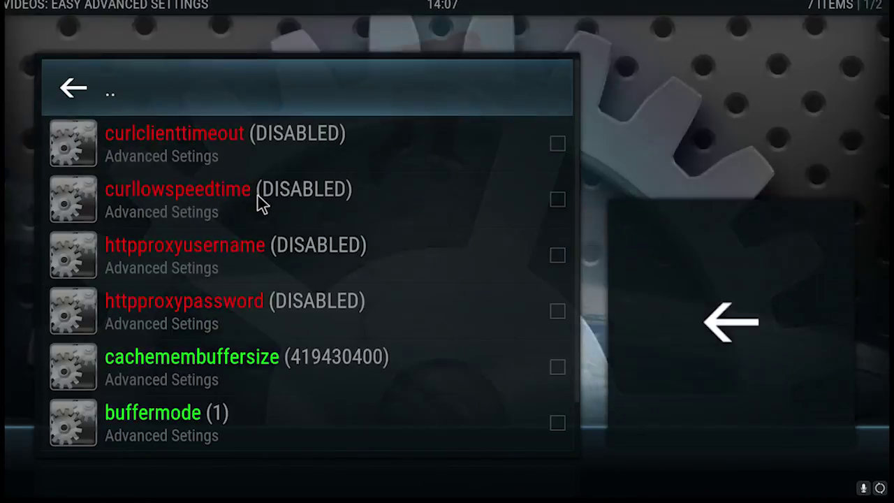
pyautogui.scroll(-1, 239, 269)
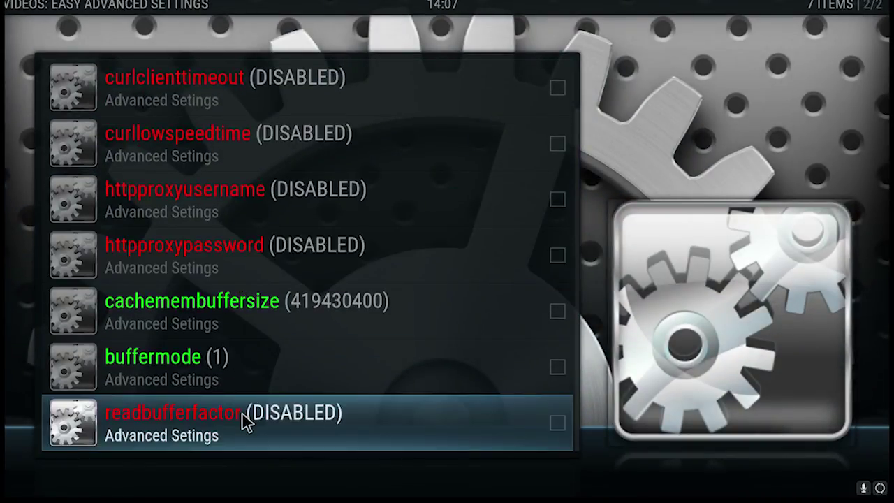
pyautogui.click(216, 414)
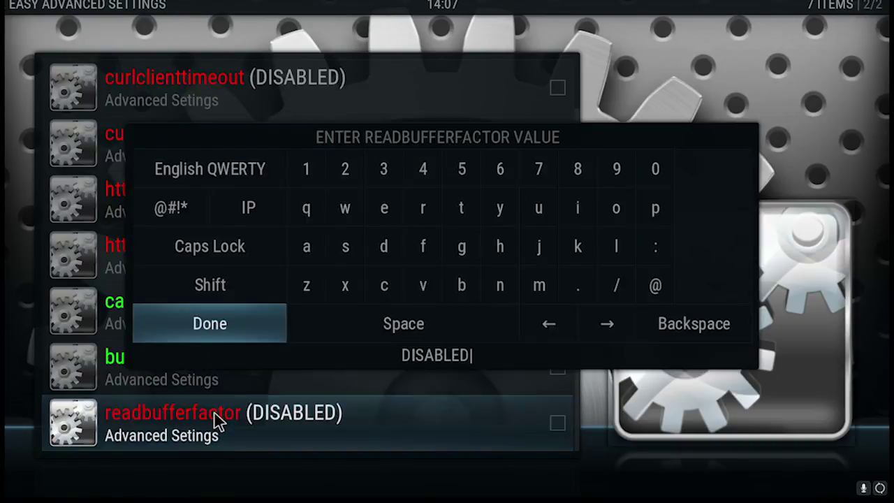
pyautogui.click(701, 331)
pyautogui.click(701, 332)
pyautogui.click(702, 332)
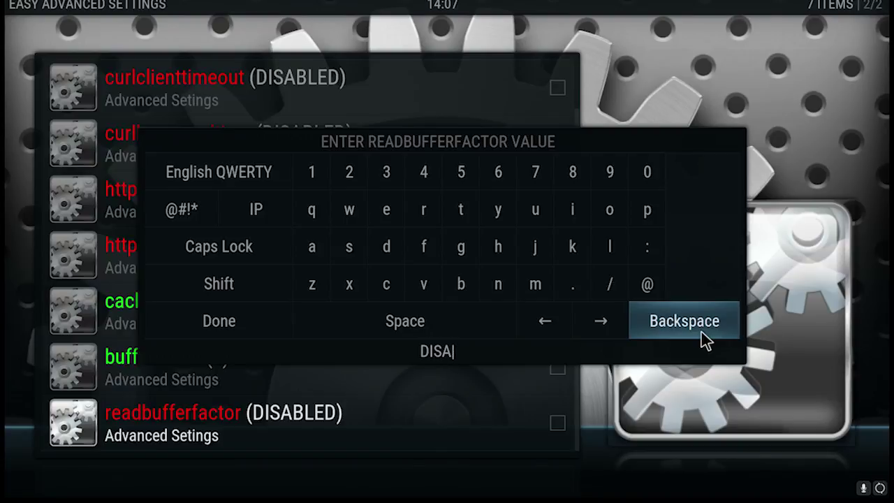
pyautogui.click(701, 332)
pyautogui.click(701, 332)
pyautogui.click(702, 332)
pyautogui.click(702, 332)
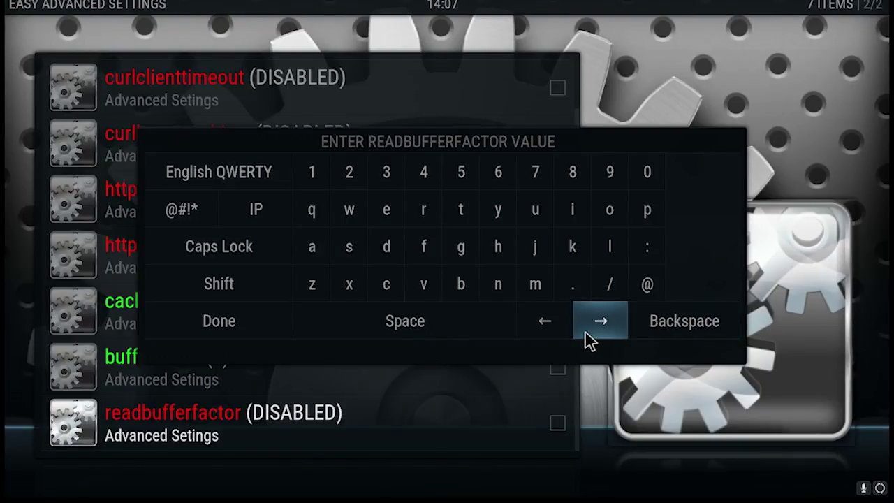
pyautogui.write('4.0')
pyautogui.click(225, 330)
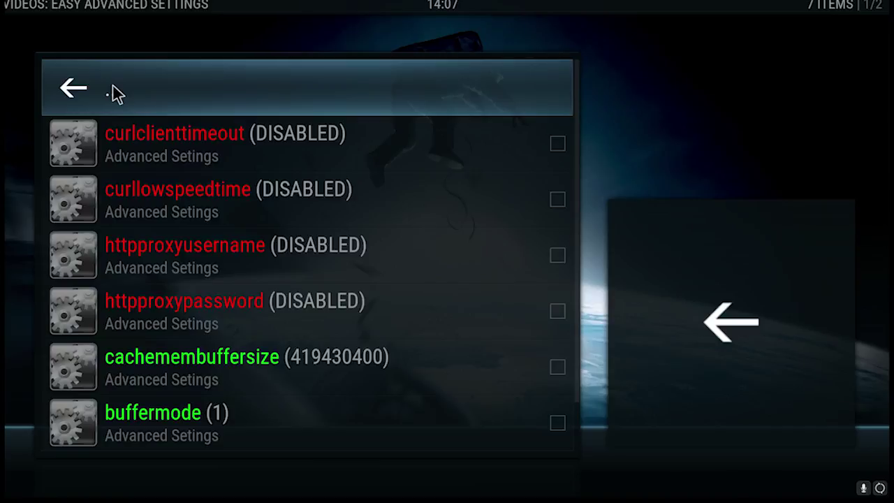
# Return to the add-on's main list, write advancedsettings.xml, and exit to the home screen.
pyautogui.click(114, 93)
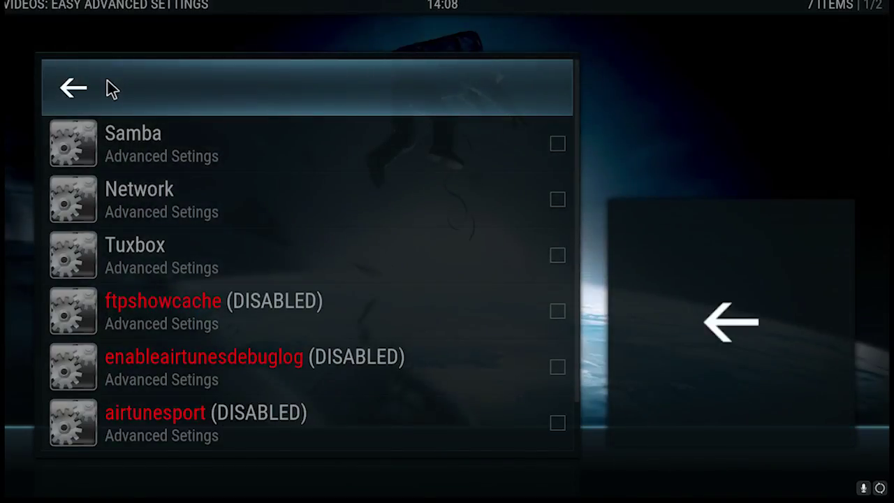
pyautogui.click(112, 88)
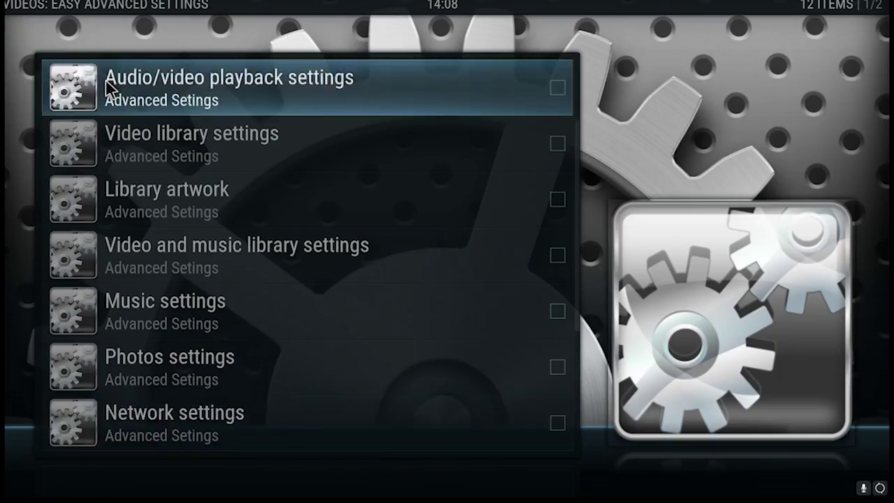
pyautogui.scroll(2, 106, 88)
pyautogui.click(106, 84)
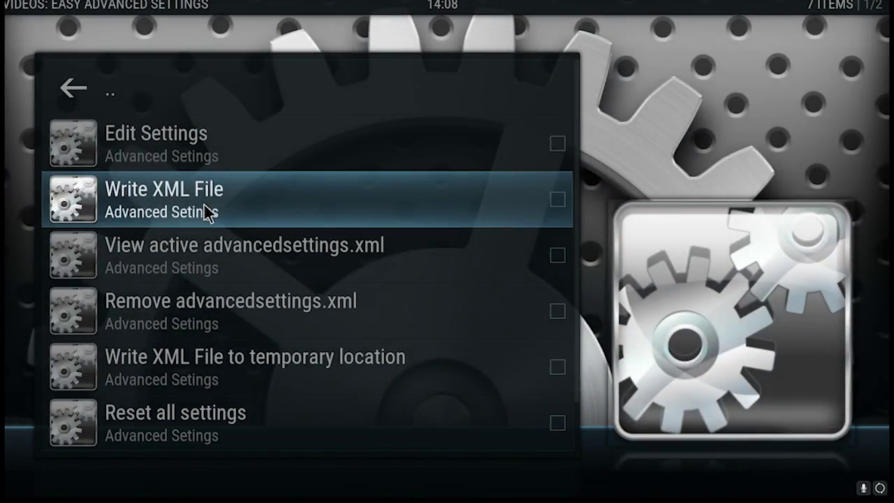
pyautogui.click(208, 212)
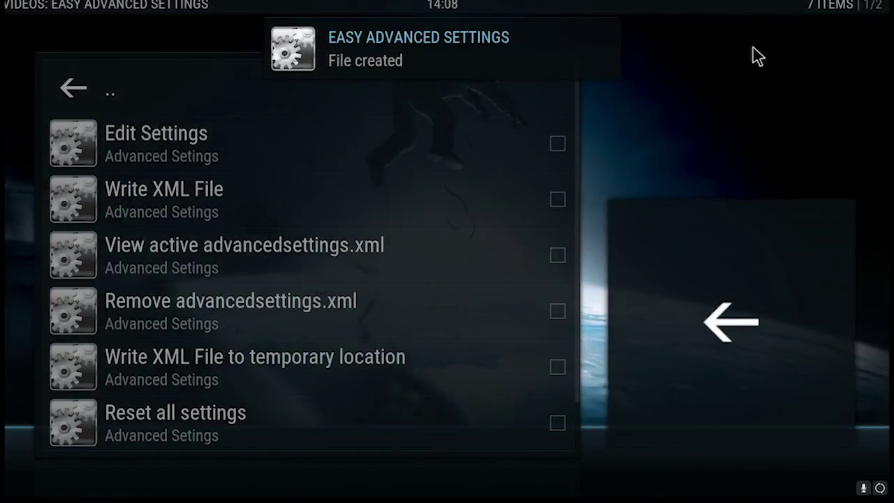
pyautogui.press('Escape')
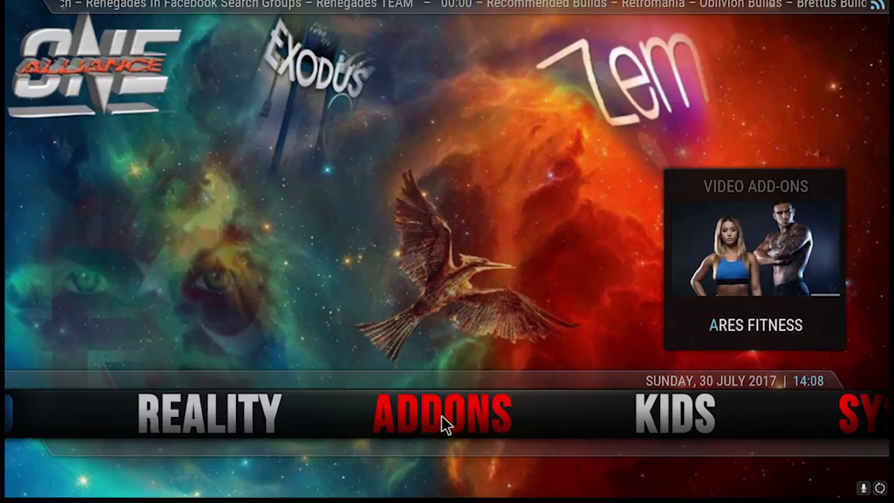
# Open the Player page under SYSTEM settings from the home menu.
pyautogui.scroll(-2, 442, 418)
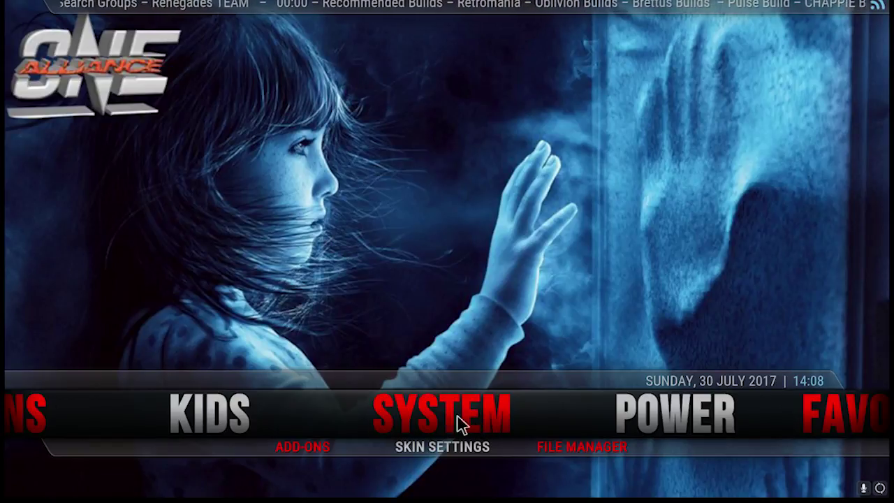
pyautogui.click(434, 412)
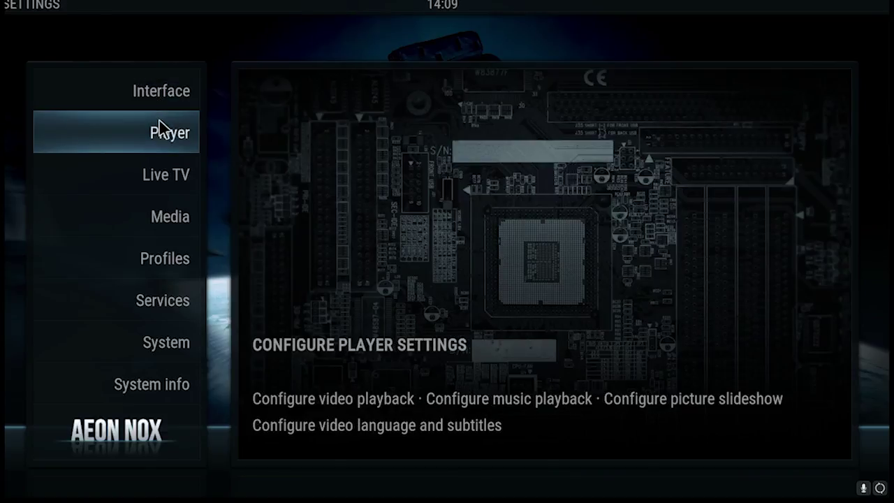
pyautogui.click(160, 130)
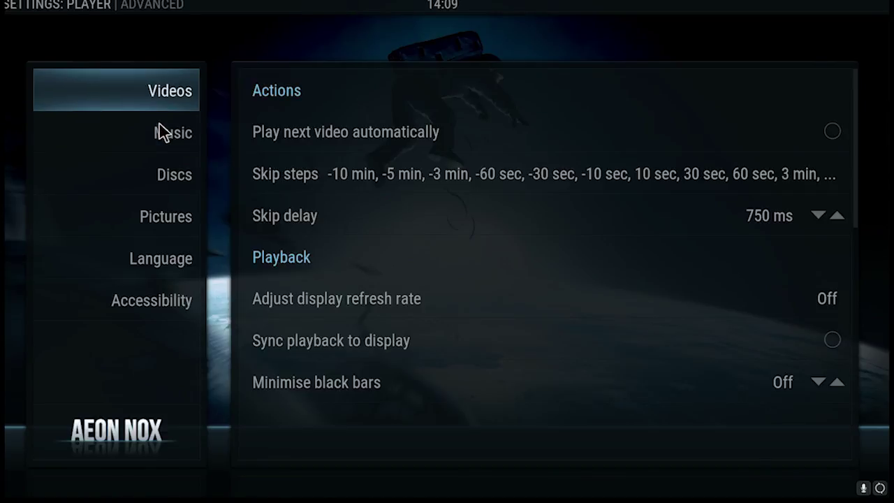